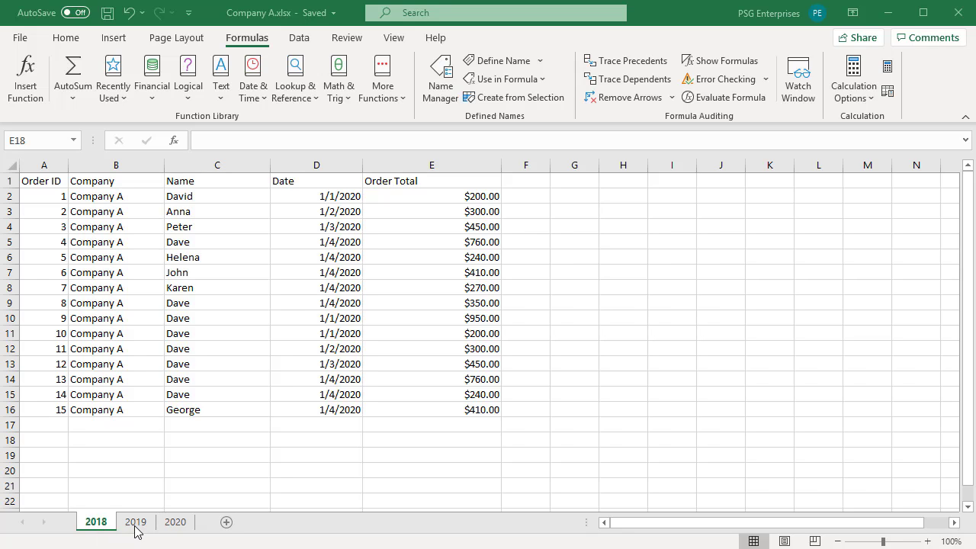
Step: Start a SUM formula in cell E18 of the 2018 sheet with E2 as its first argument
{"action": "left_click", "coordinate": [409, 439]}
{"action": "double_click", "coordinate": [409, 440]}
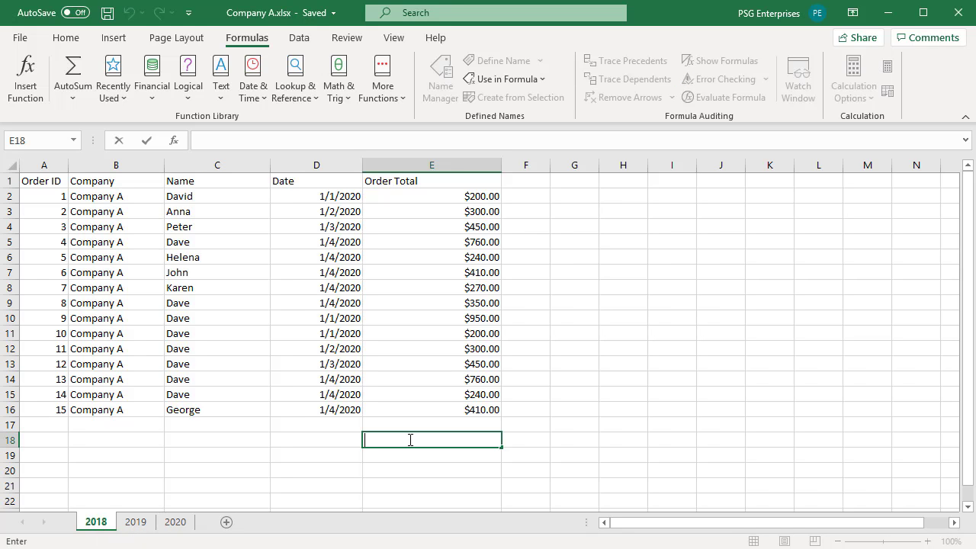
{"action": "type", "text": "="}
{"action": "type", "text": "S"}
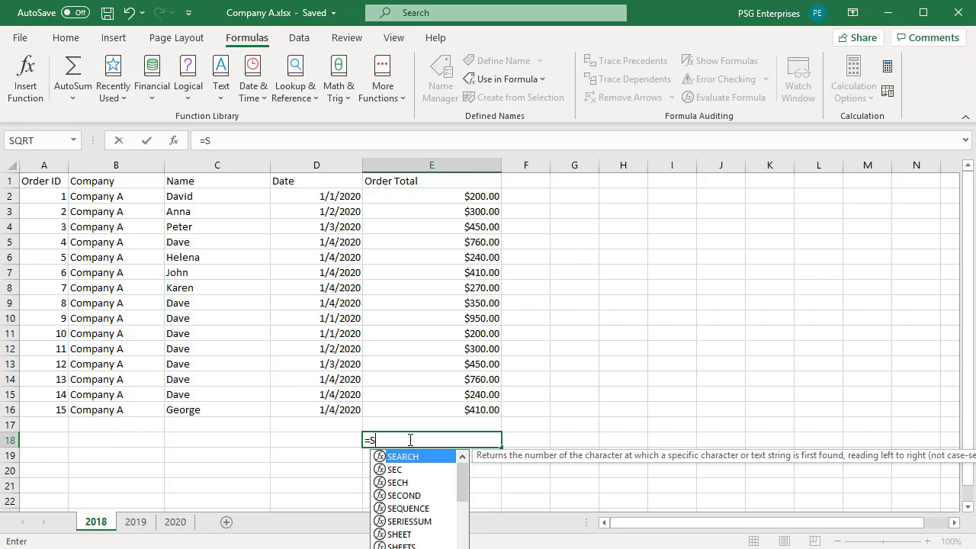
{"action": "type", "text": "U"}
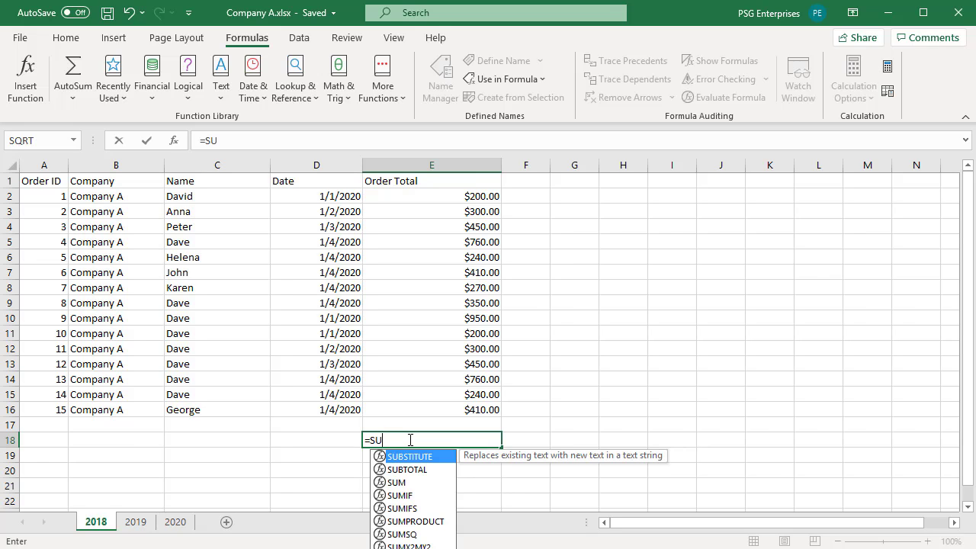
{"action": "type", "text": "M("}
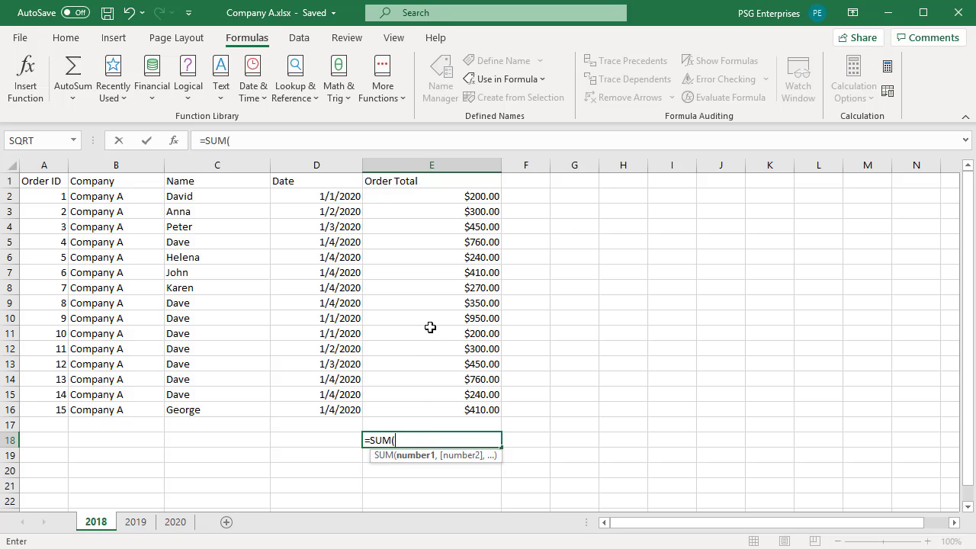
{"action": "left_click", "coordinate": [438, 198]}
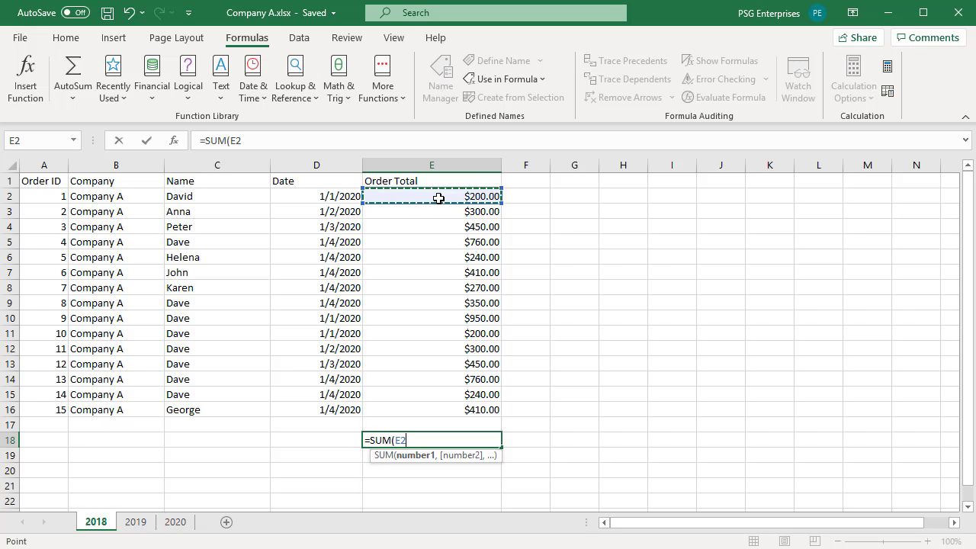
{"action": "type", "text": ","}
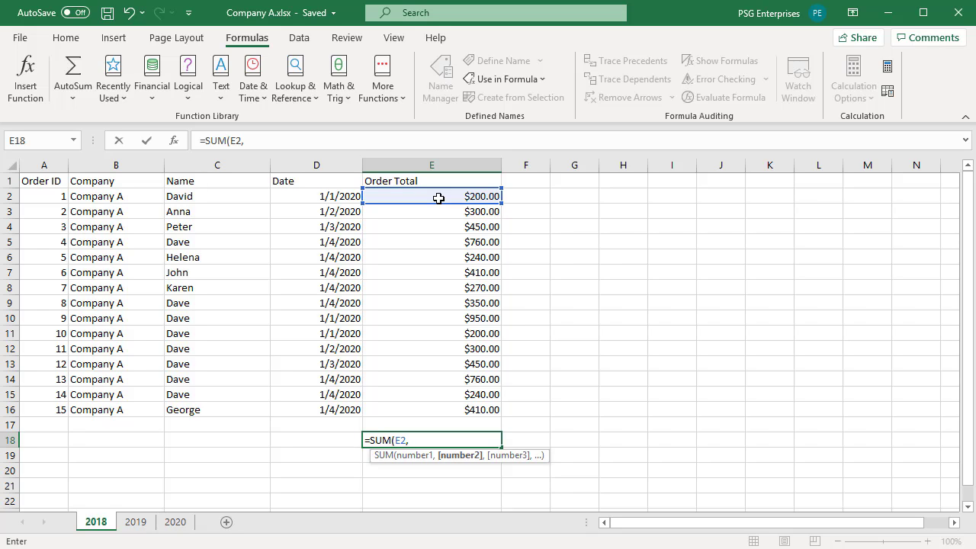
Step: Add cell E5 of the 2019 sheet as the second argument of the SUM formula
{"action": "left_click", "coordinate": [136, 524]}
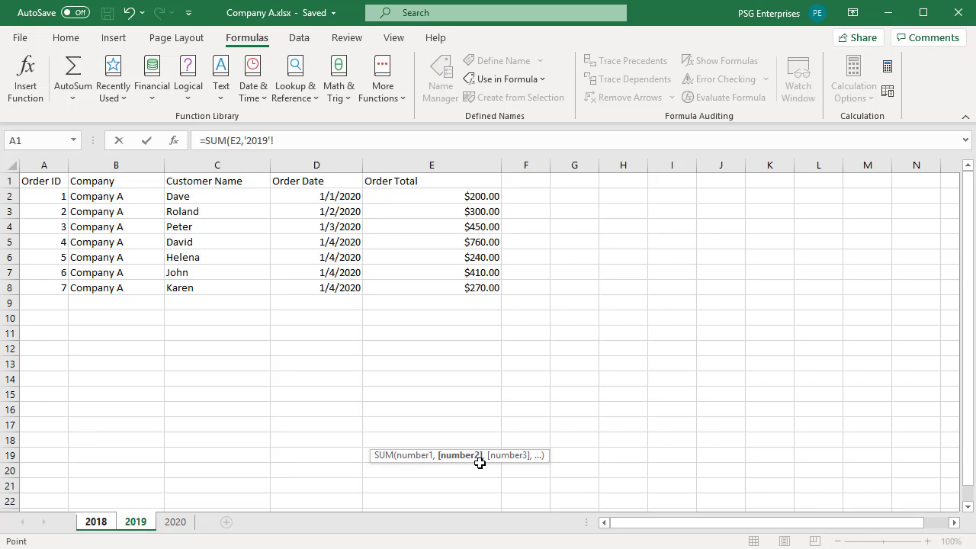
{"action": "left_click", "coordinate": [428, 247]}
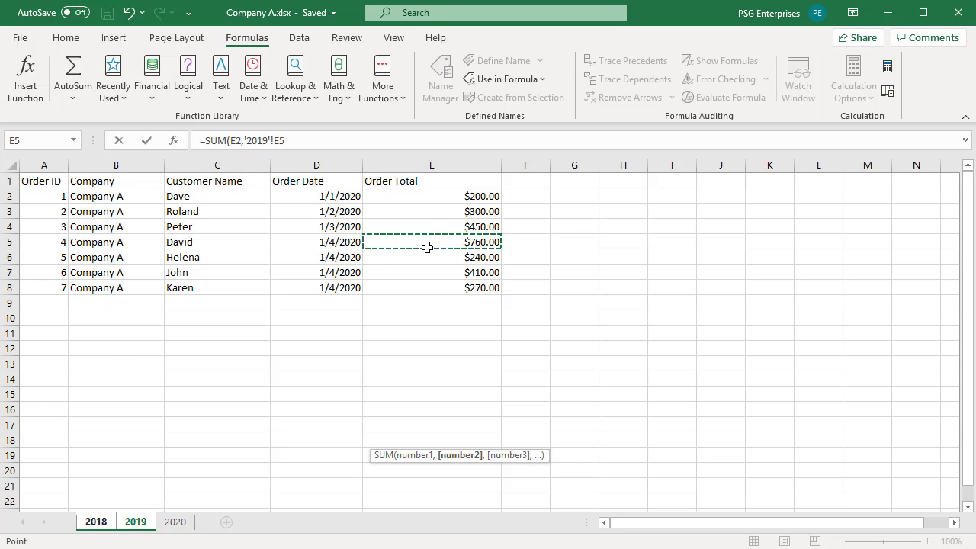
{"action": "type", "text": ","}
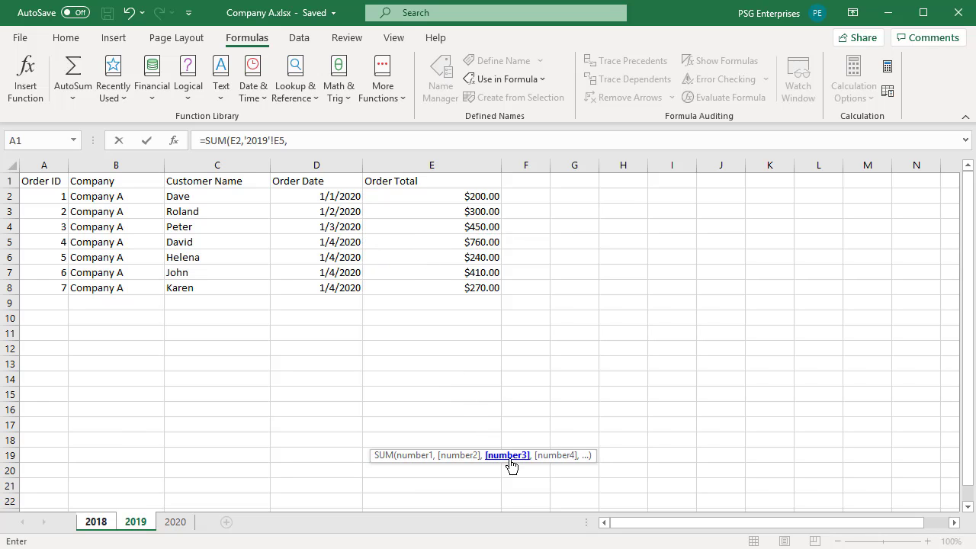
Step: Add the range E9:E15 of the 2020 sheet as the third SUM argument and complete the formula
{"action": "left_click", "coordinate": [183, 527]}
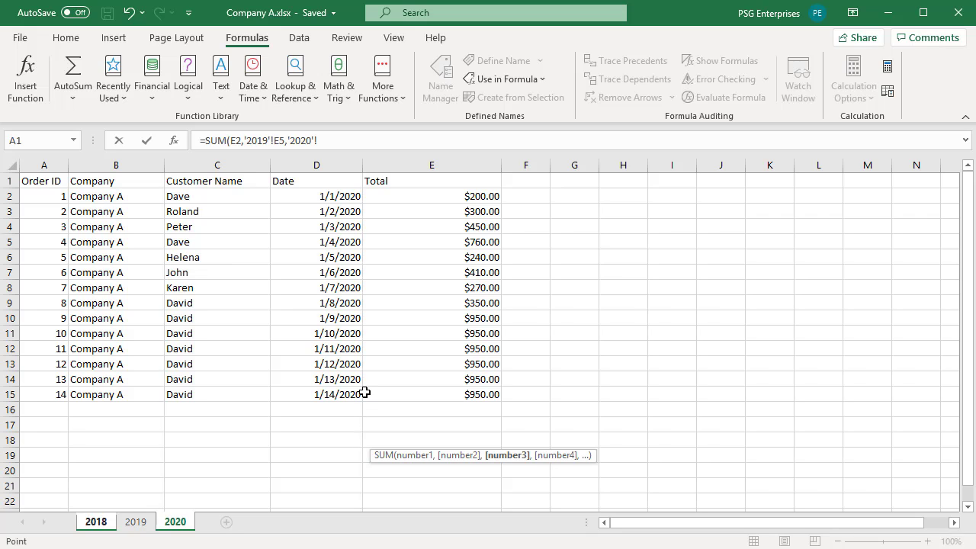
{"action": "left_click", "coordinate": [406, 306]}
{"action": "left_click_drag", "start_coordinate": [406, 306], "coordinate": [418, 390]}
{"action": "left_click", "coordinate": [390, 306]}
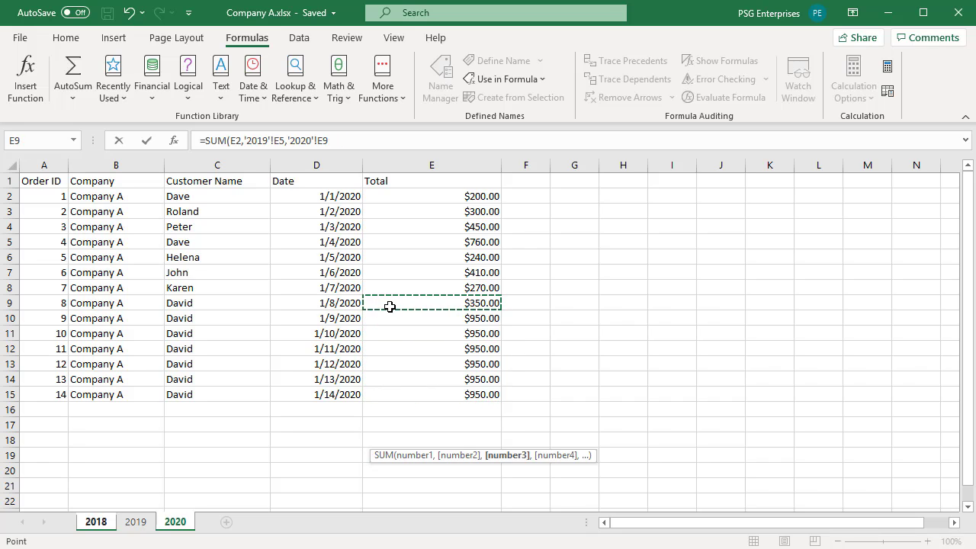
{"action": "left_click", "coordinate": [401, 394], "text": "shift"}
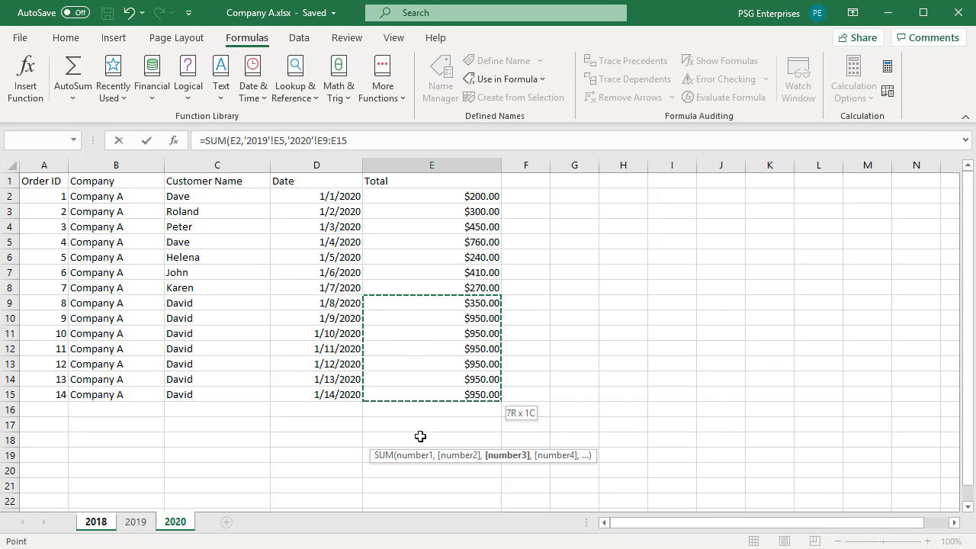
{"action": "key", "text": "Tab"}
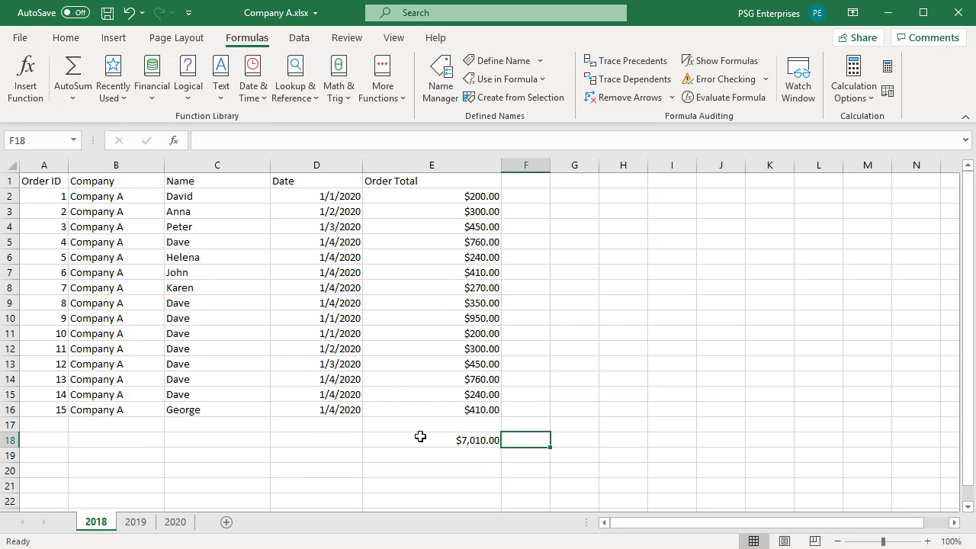
Step: Replace the SUM formula in E18 of the 2018 sheet with the opening of a MAX function
{"action": "left_click", "coordinate": [424, 444]}
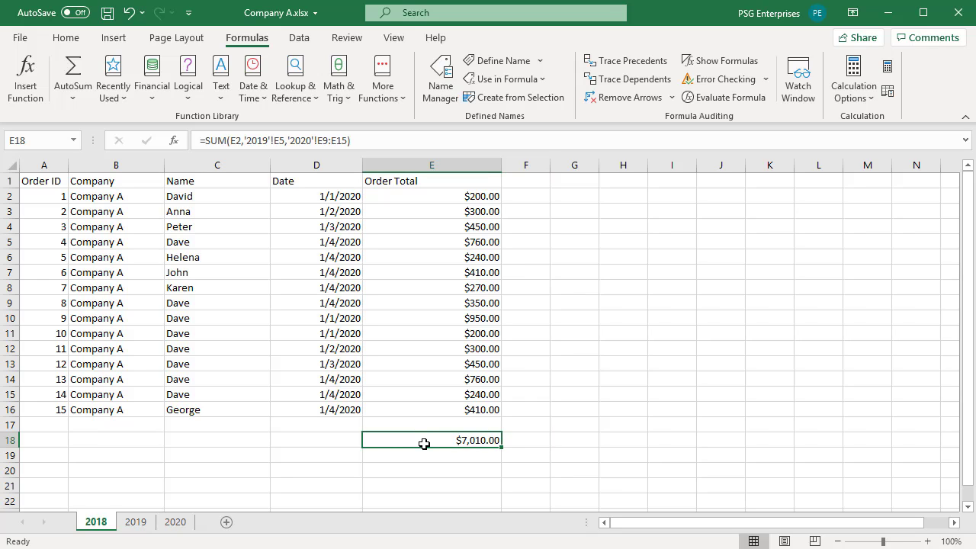
{"action": "double_click", "coordinate": [424, 444]}
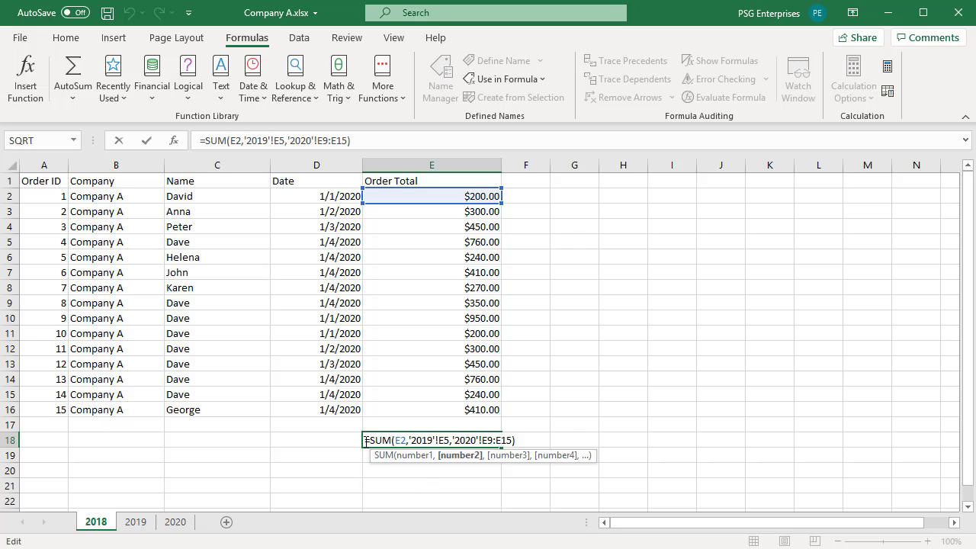
{"action": "left_click_drag", "start_coordinate": [366, 441], "coordinate": [517, 440]}
{"action": "key", "text": "BackSpace"}
{"action": "type", "text": "=MAX"}
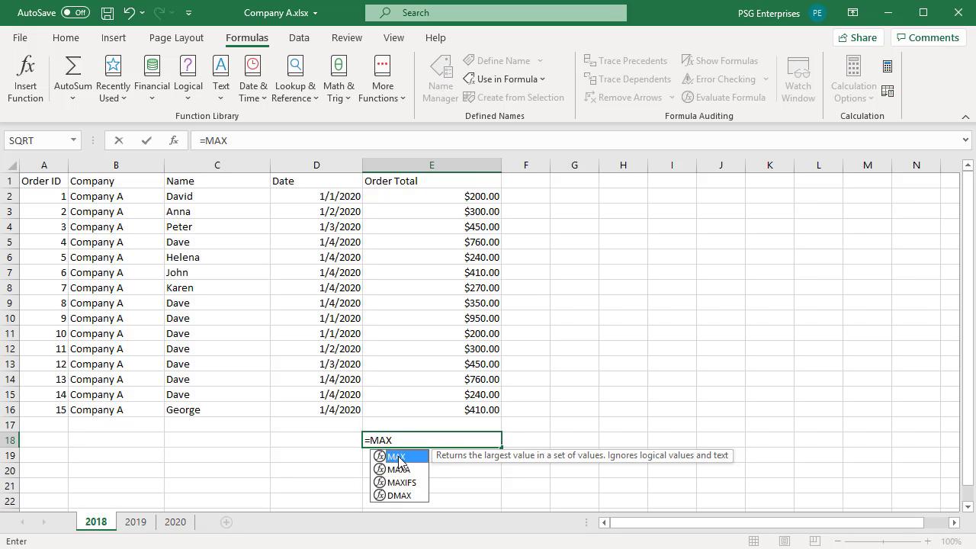
{"action": "type", "text": "("}
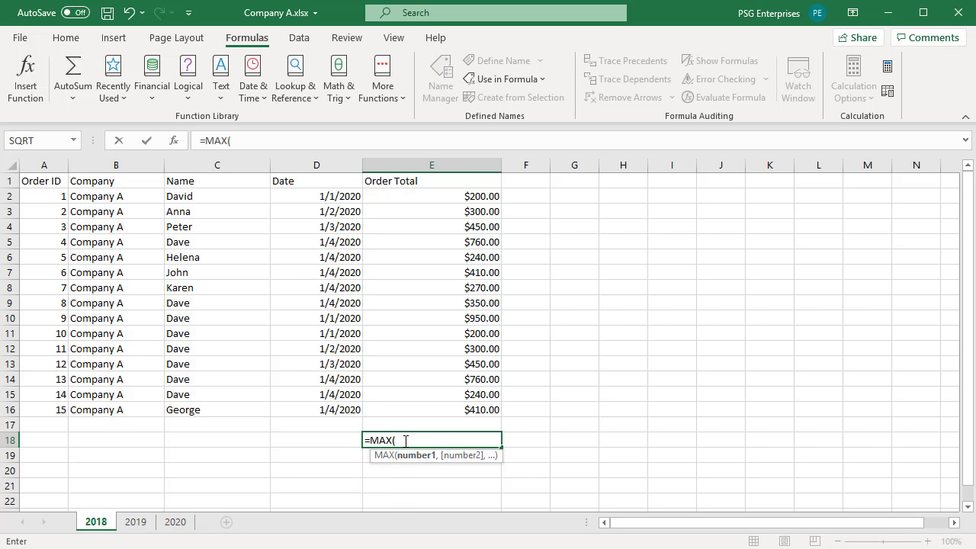
Step: Reference cell E2 of the 2018 sheet as the first argument of the MAX formula
{"action": "key", "text": "Up"}
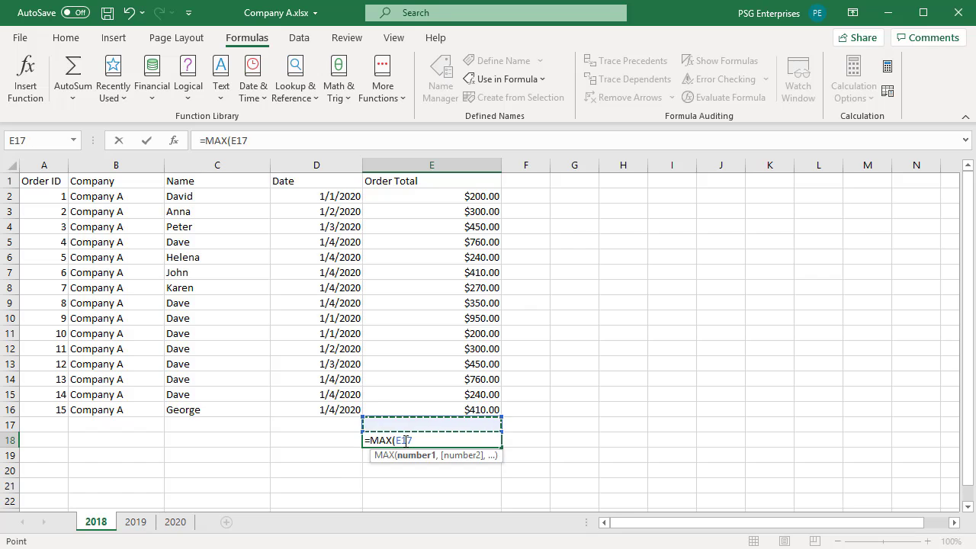
{"action": "key", "text": "Up"}
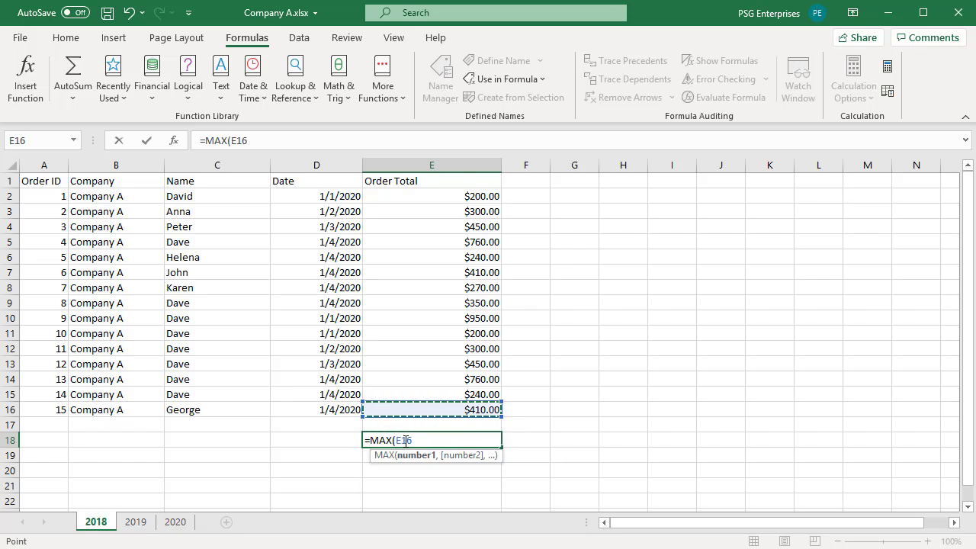
{"action": "key", "text": "Left"}
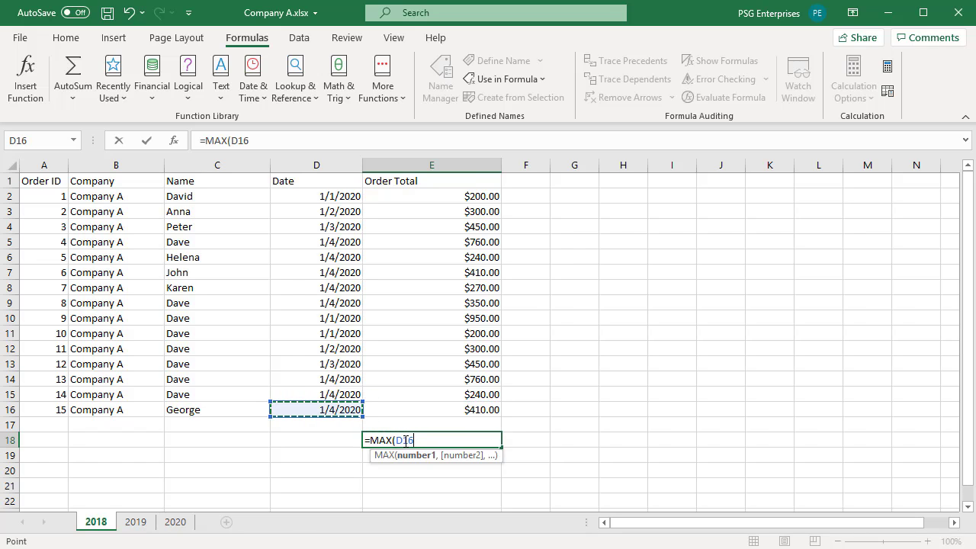
{"action": "key", "text": "Right"}
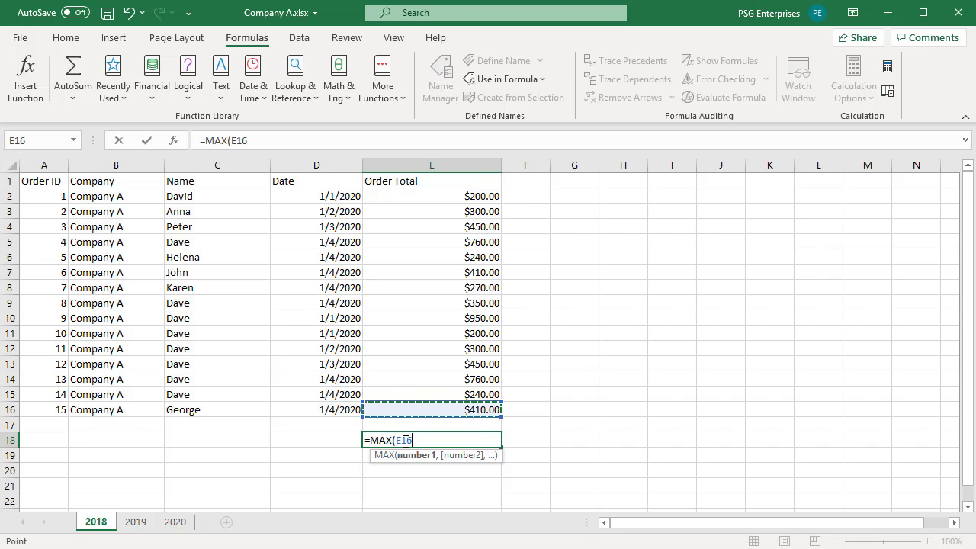
{"action": "key", "text": "Up"}
{"action": "key", "text": "Up"}
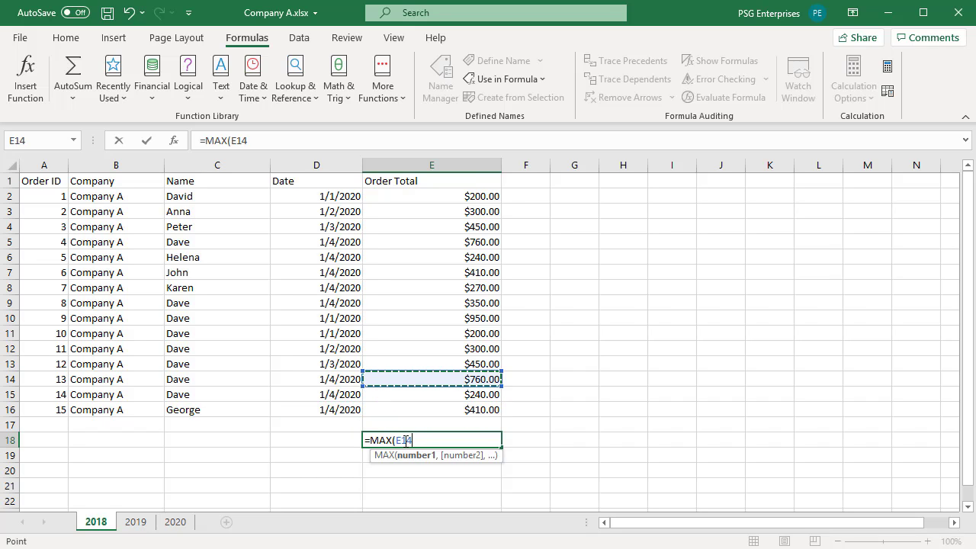
{"action": "key", "text": "Up"}
{"action": "key", "text": "Up"}
{"action": "key", "text": "Up"}
{"action": "key", "text": "Up"}
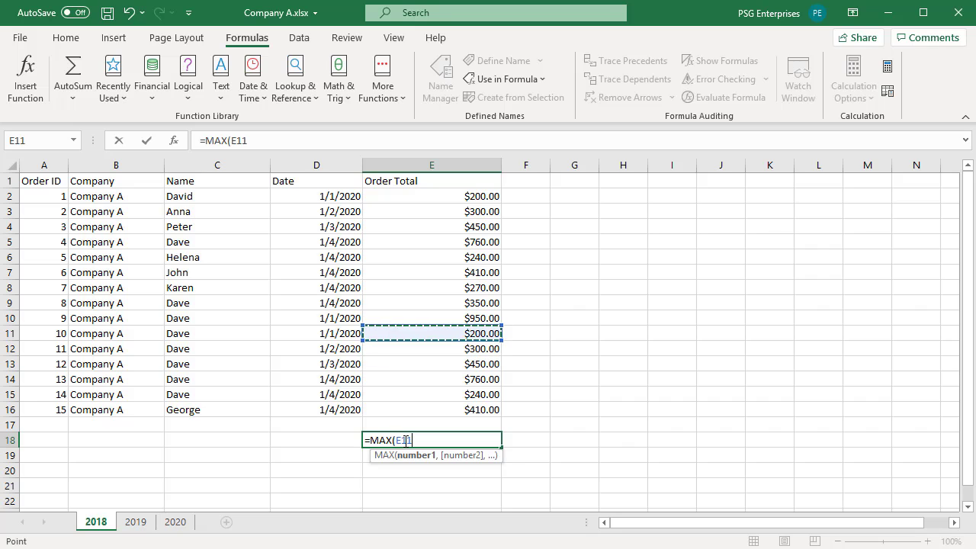
{"action": "key", "text": "Up"}
{"action": "key", "text": "Up"}
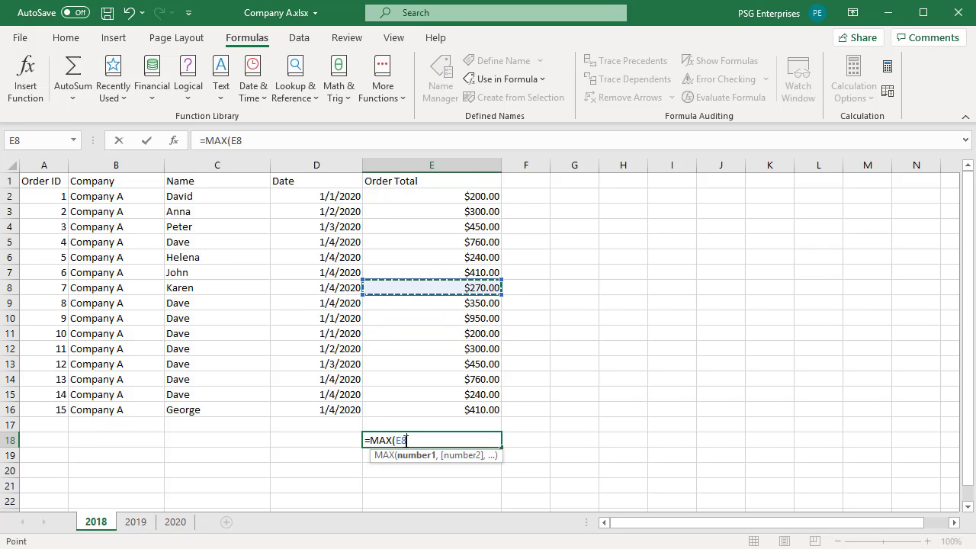
{"action": "key", "text": "Up"}
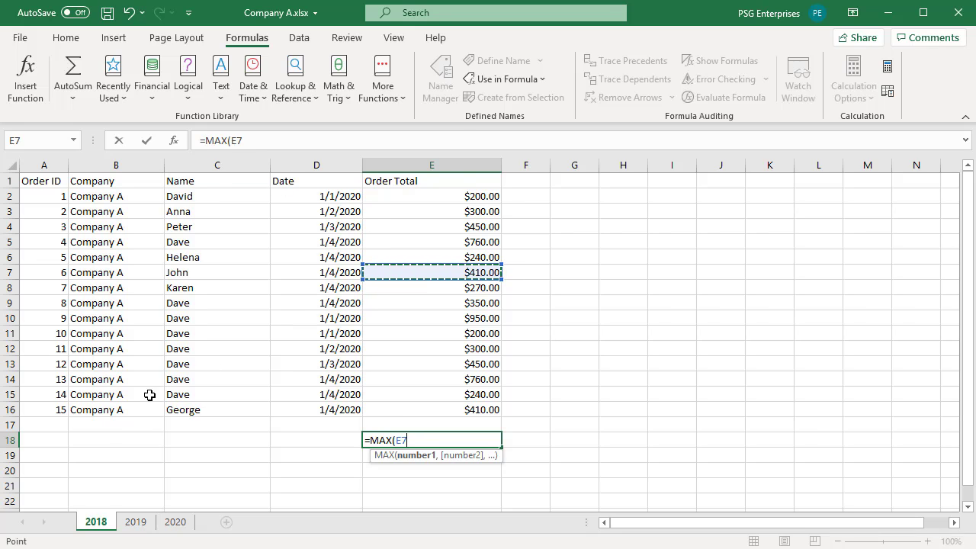
{"action": "key", "text": "Up"}
{"action": "key", "text": "Up"}
{"action": "key", "text": "Up"}
{"action": "key", "text": "Up"}
{"action": "key", "text": "Up"}
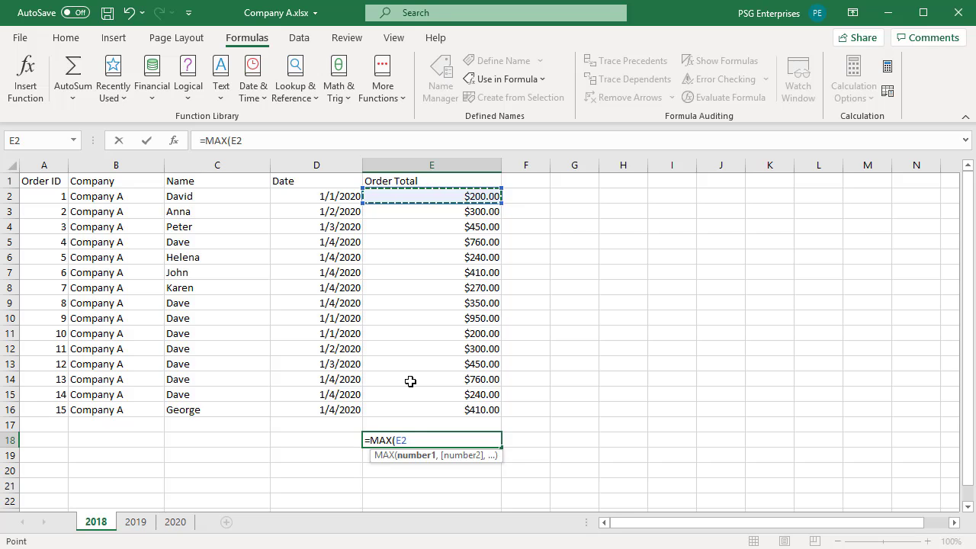
{"action": "type", "text": ","}
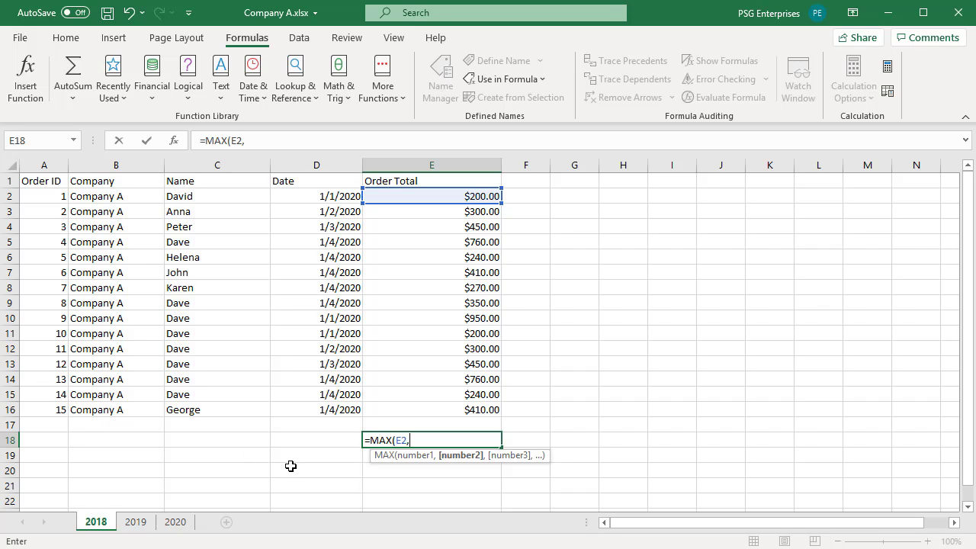
Step: Add cell E2 of the 2019 sheet as the second argument of the MAX formula
{"action": "key", "text": "ctrl+Page_Down"}
{"action": "key", "text": "ctrl+Page_Down"}
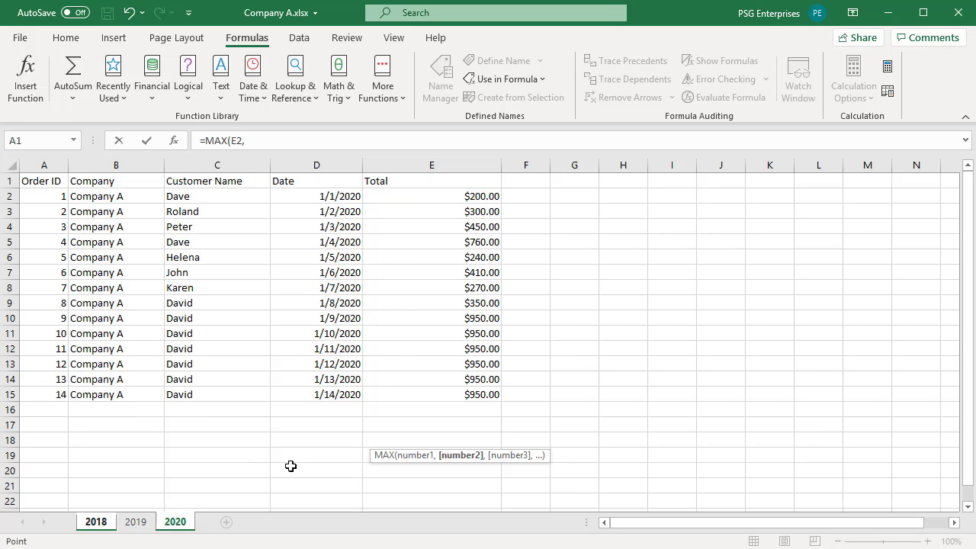
{"action": "key", "text": "ctrl+Page_Up"}
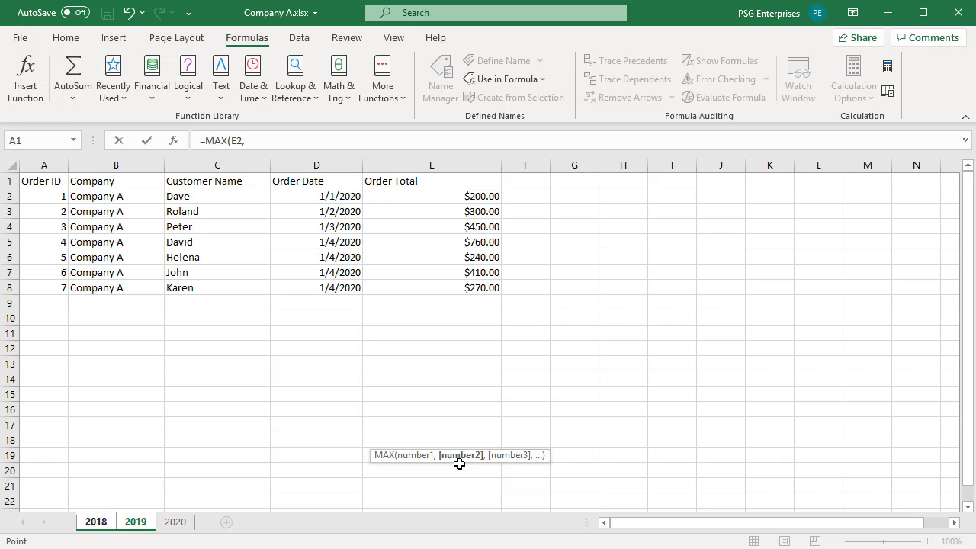
{"action": "key", "text": "Right"}
{"action": "key", "text": "Right"}
{"action": "key", "text": "Down"}
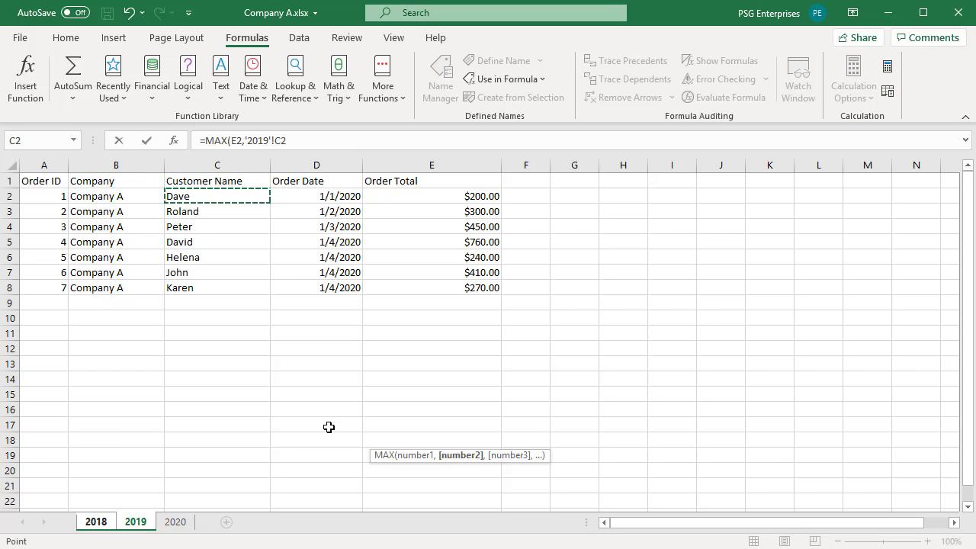
{"action": "key", "text": "Right"}
{"action": "key", "text": "Right"}
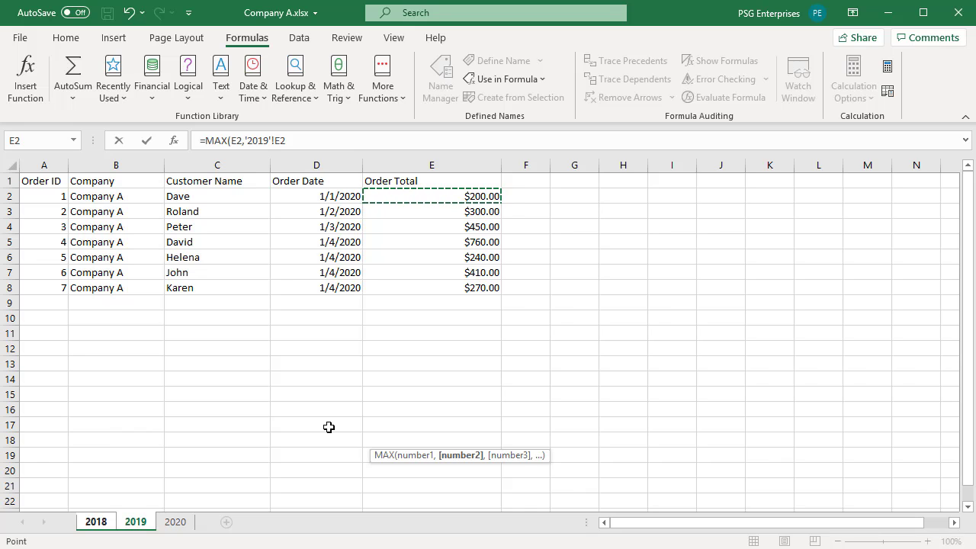
{"action": "type", "text": ","}
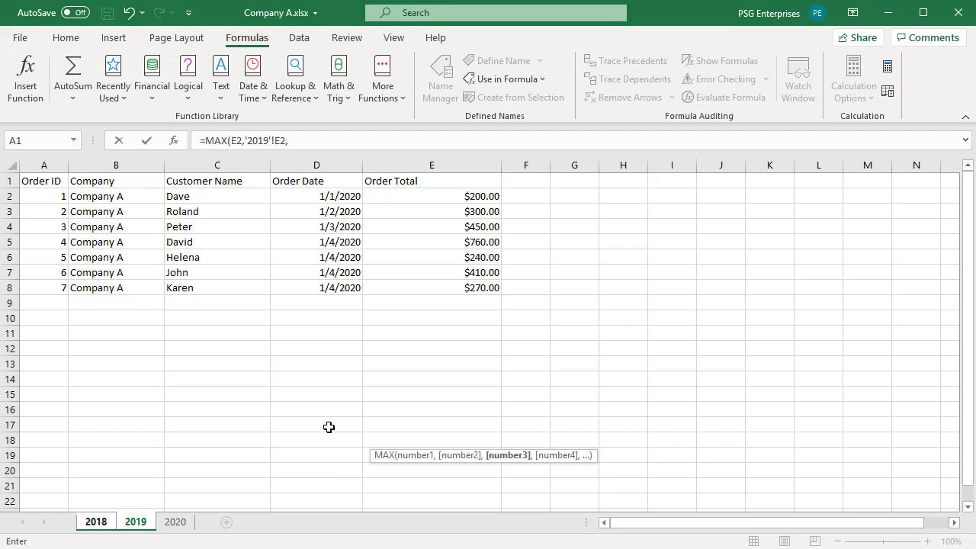
Step: Start the third MAX argument with a reference to cell E9 of the 2020 sheet
{"action": "left_click", "coordinate": [180, 525]}
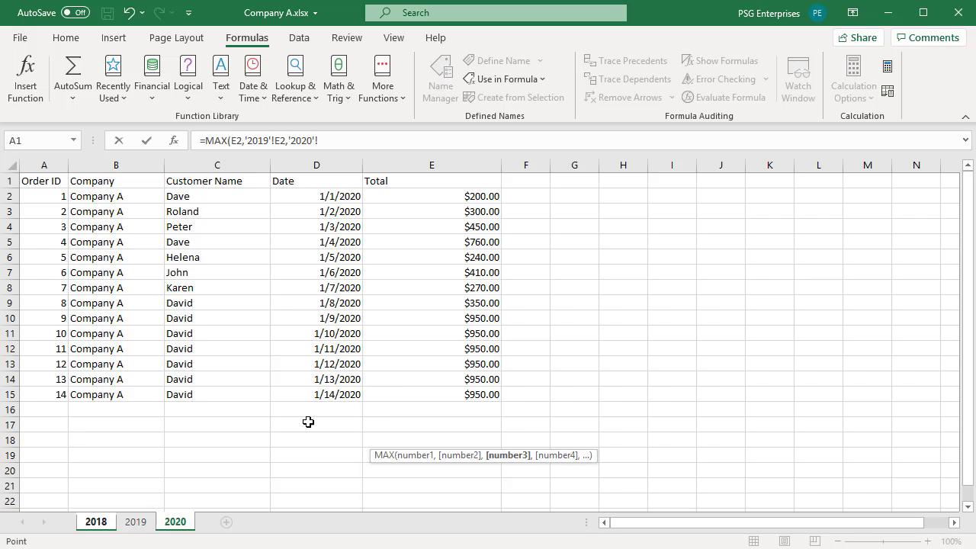
{"action": "key", "text": "Right"}
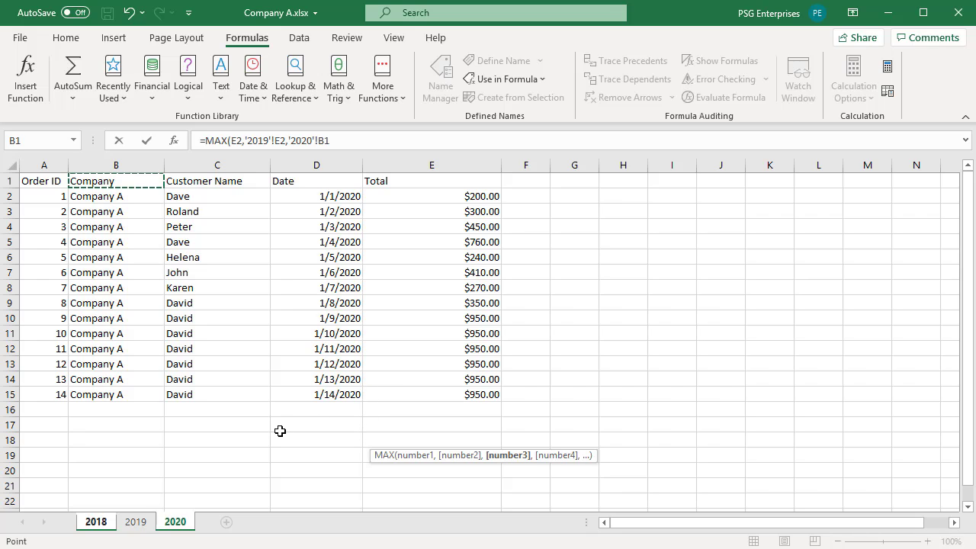
{"action": "key", "text": "Right"}
{"action": "key", "text": "Right"}
{"action": "key", "text": "Right"}
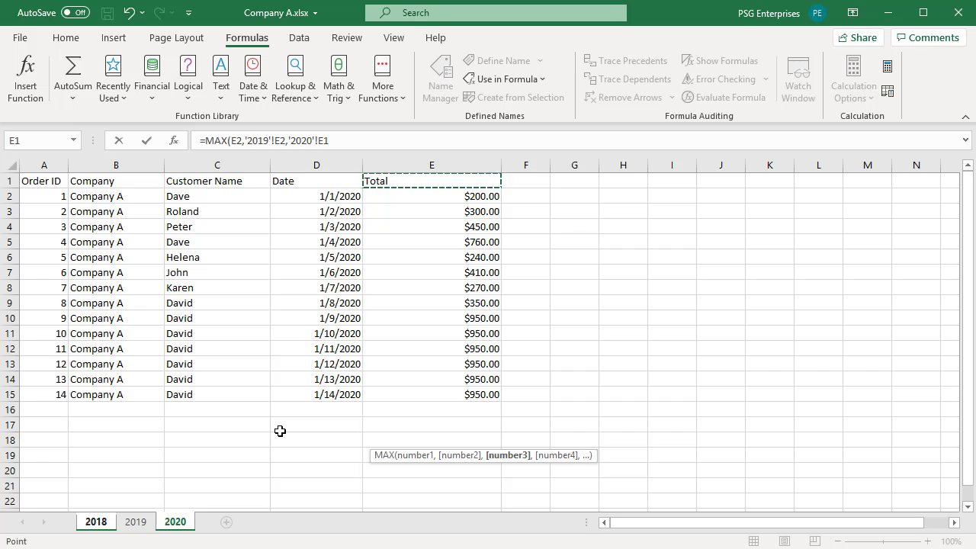
{"action": "key", "text": "Down"}
{"action": "key", "text": "Down"}
{"action": "key", "text": "Down"}
{"action": "key", "text": "Down"}
{"action": "key", "text": "Down"}
{"action": "key", "text": "Down"}
{"action": "key", "text": "Down"}
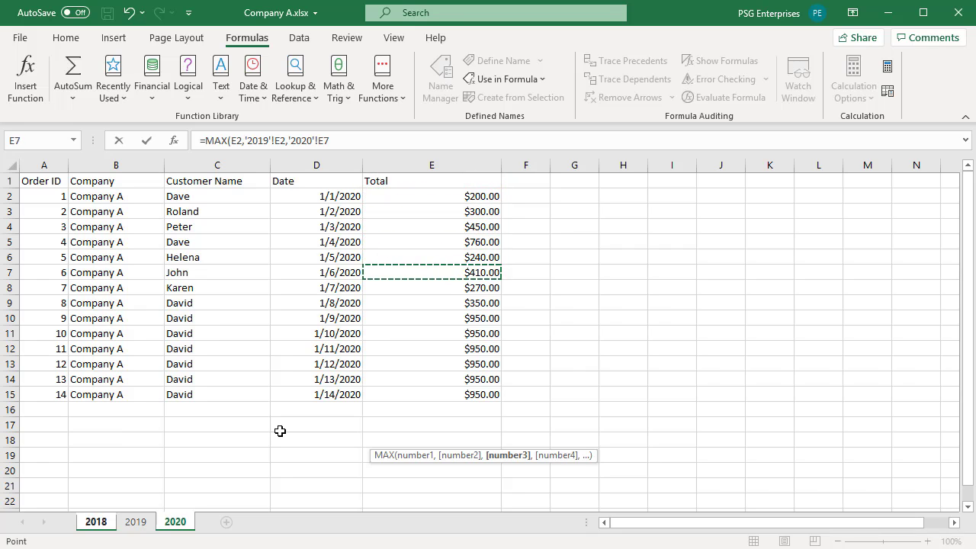
{"action": "key", "text": "Down"}
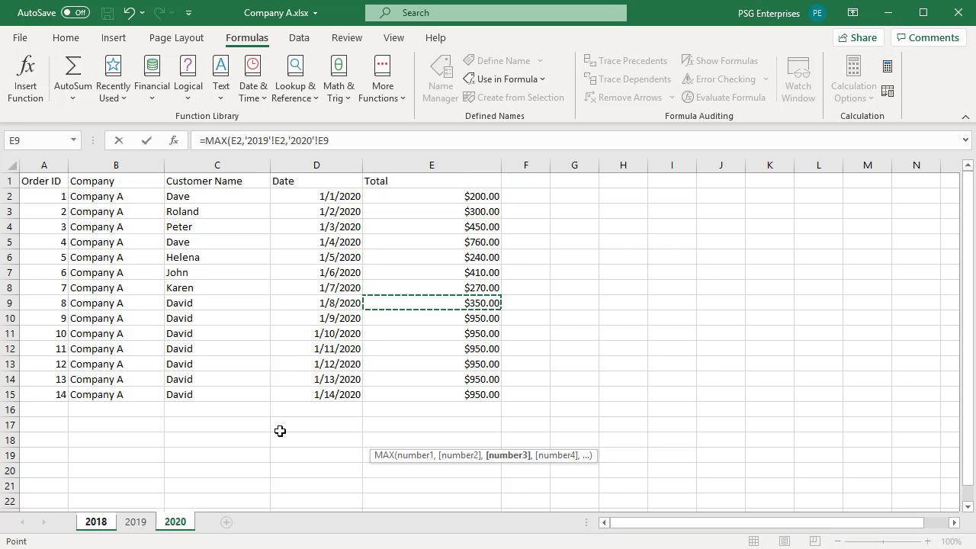
Step: Extend the 2020 sheet reference to the range E9:E15, complete the MAX formula, and reselect E18 in the 2018 sheet
{"action": "key", "text": "shift+Down"}
{"action": "key", "text": "shift+Down"}
{"action": "key", "text": "shift+Down"}
{"action": "key", "text": "shift+Down"}
{"action": "key", "text": "shift+Down"}
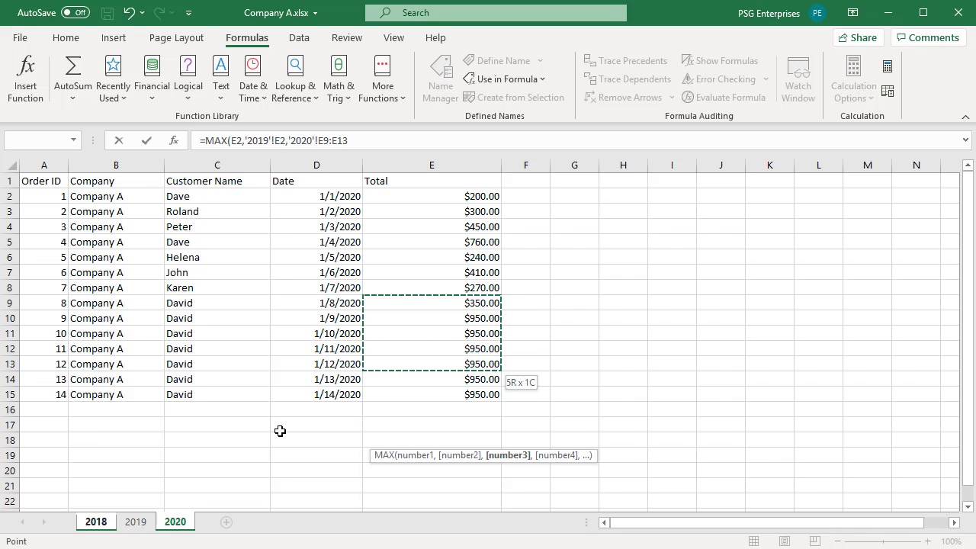
{"action": "key", "text": "shift+Down"}
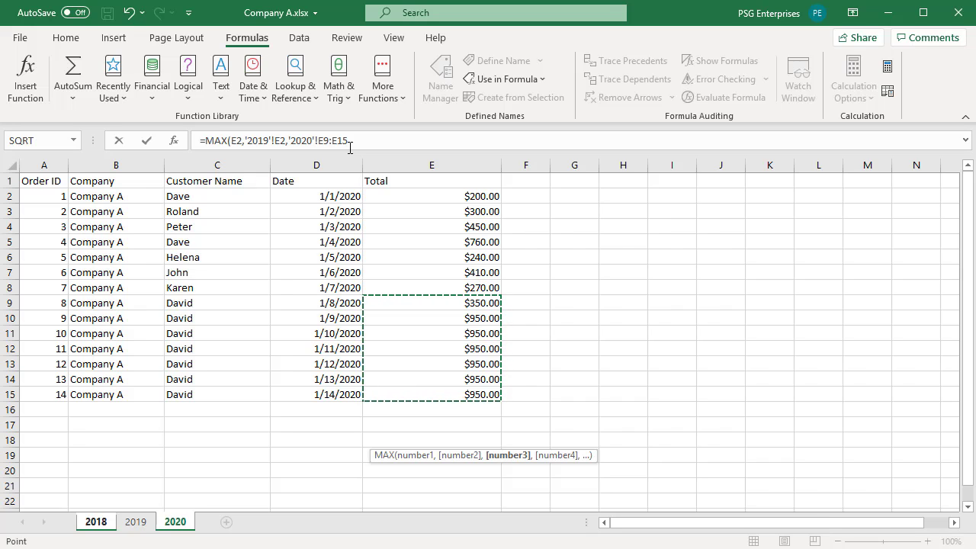
{"action": "key", "text": "Tab"}
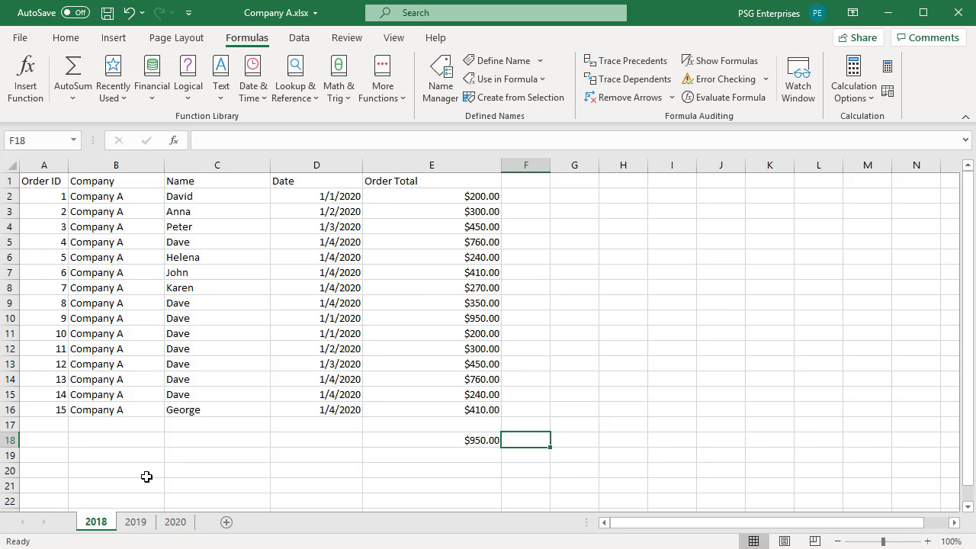
{"action": "left_click", "coordinate": [429, 440]}
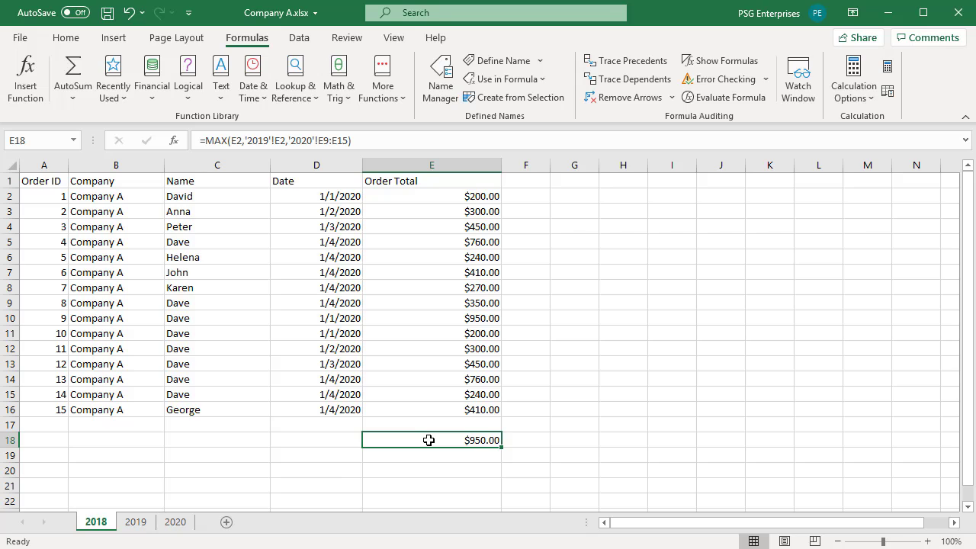